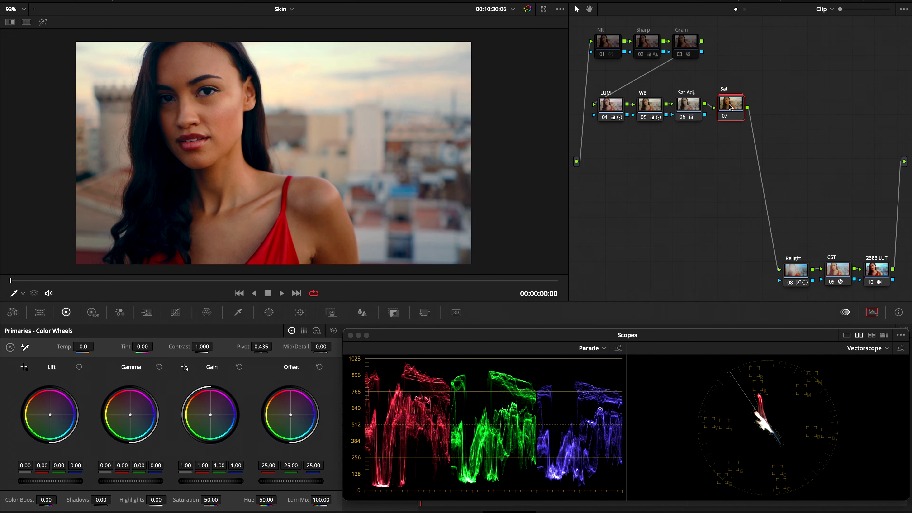
# Add a serial node after Sat labelled Look and push its Gain wheel toward cyan
pyautogui.hotkey('alt', 's')
pyautogui.moveTo(772, 106); pyautogui.dragTo(607, 166)
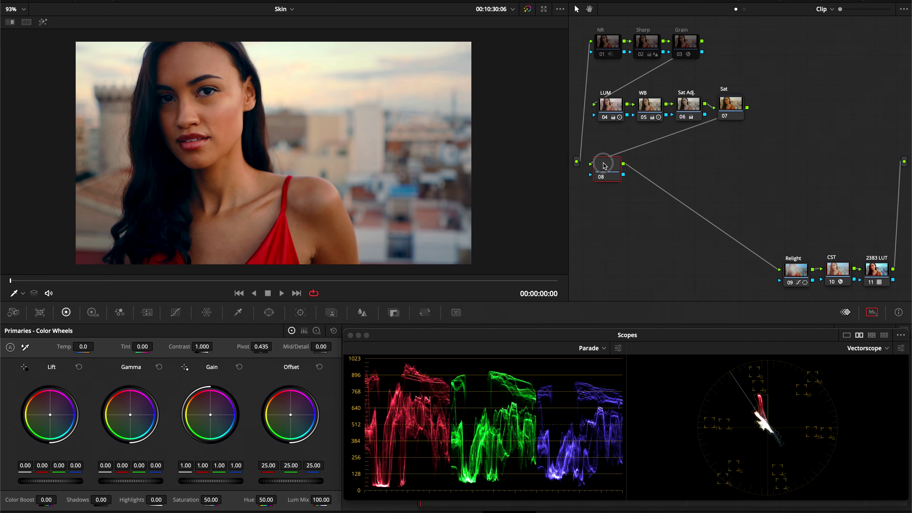
pyautogui.rightClick(606, 166)
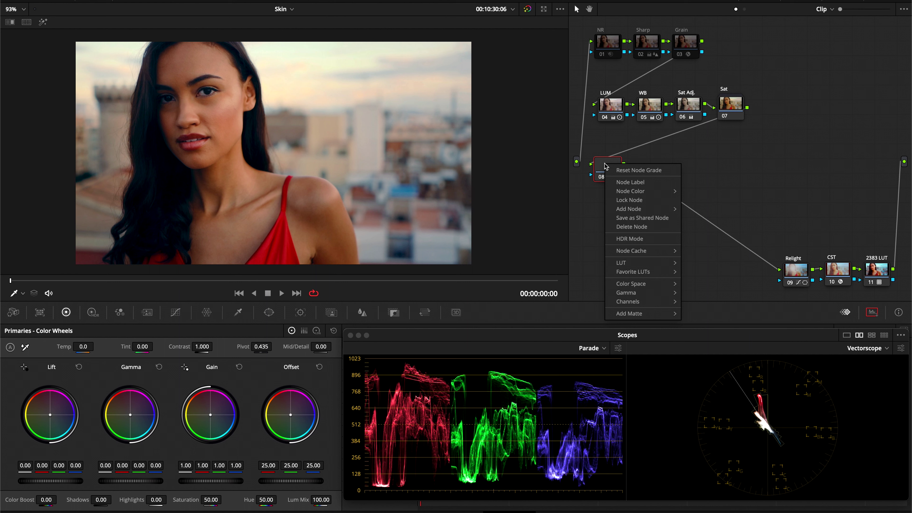
pyautogui.click(622, 182)
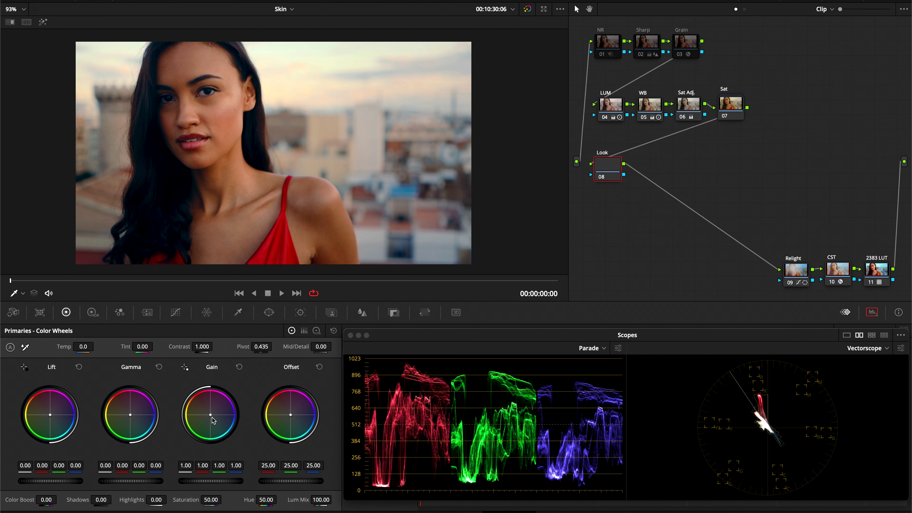
pyautogui.moveTo(211, 416); pyautogui.dragTo(220, 428)
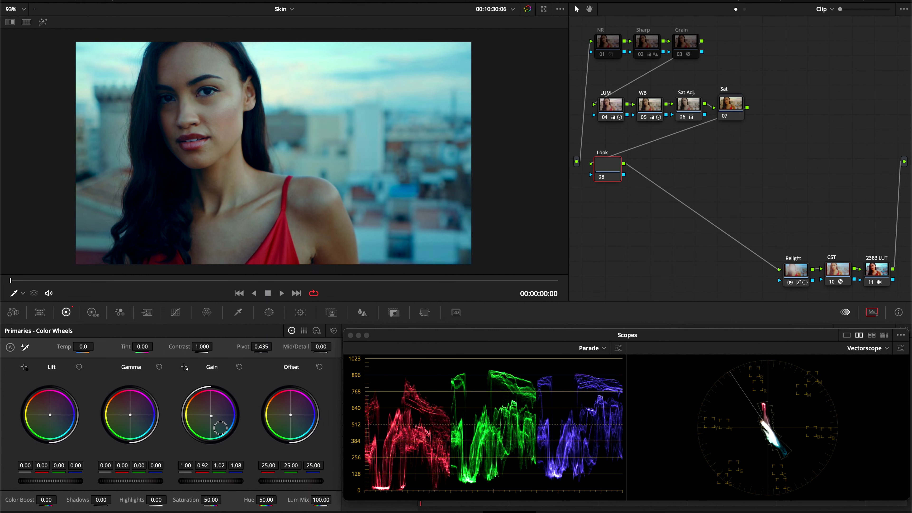
pyautogui.moveTo(220, 428); pyautogui.dragTo(223, 430)
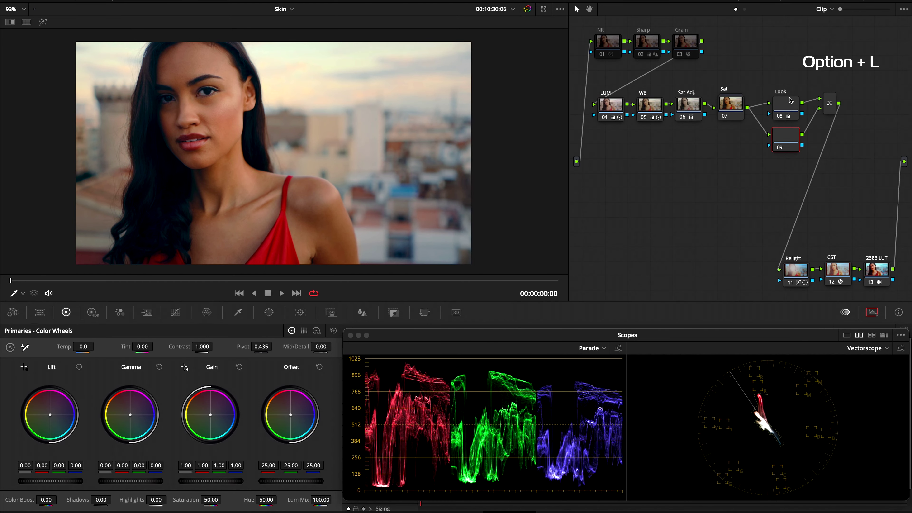
# Label the new layer node 'Skin Key'
pyautogui.moveTo(786, 131); pyautogui.dragTo(787, 141)
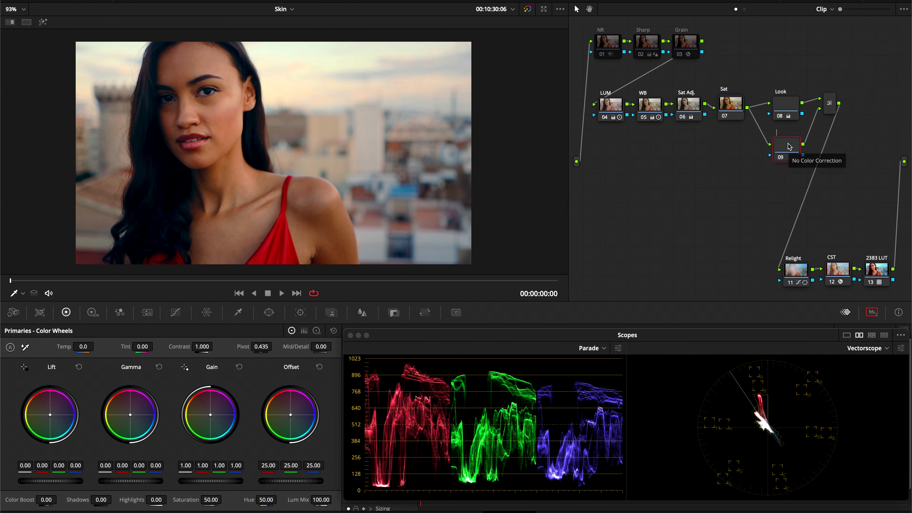
pyautogui.write('Skin Ke')
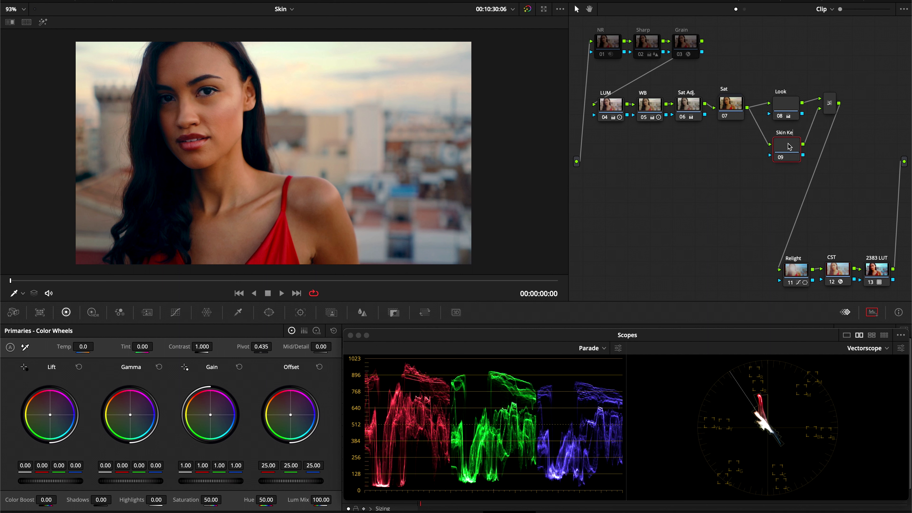
pyautogui.write('y')
pyautogui.press('Return')
# Key her skin with an HSL qualifier sampled from the forehead, refining hue, saturation, luminance and clean black/white
pyautogui.click(237, 312)
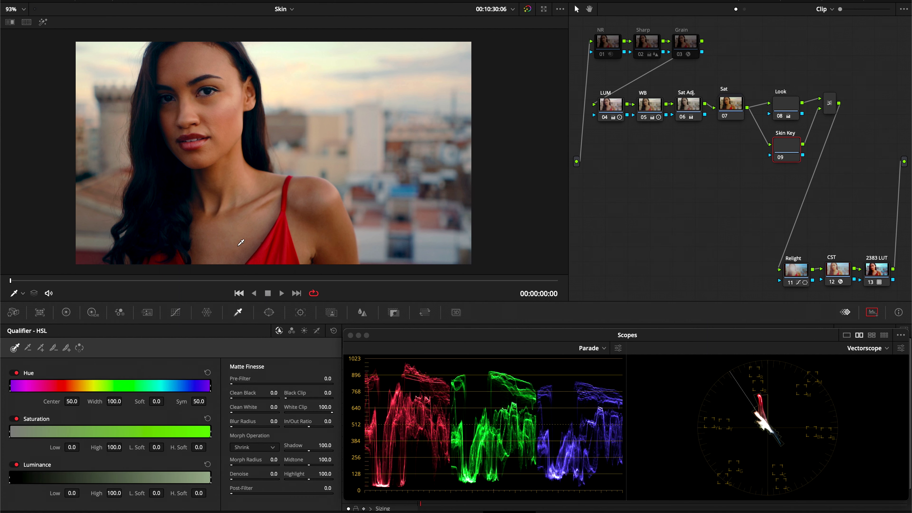
pyautogui.click(210, 63)
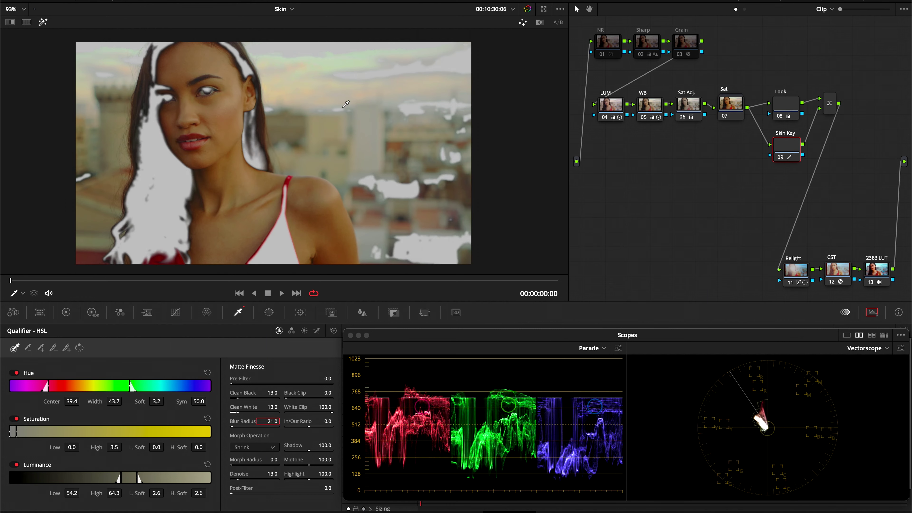
pyautogui.moveTo(71, 401); pyautogui.dragTo(67, 401)
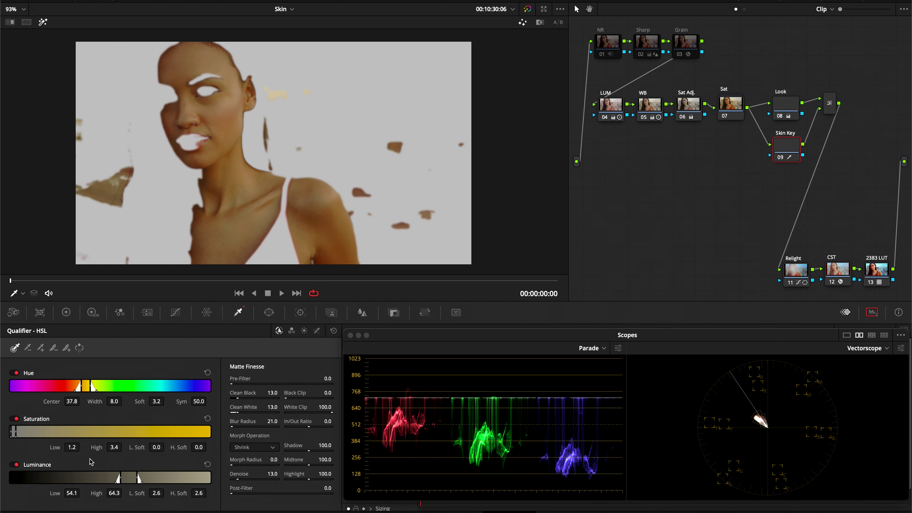
pyautogui.moveTo(71, 447); pyautogui.dragTo(79, 449)
pyautogui.moveTo(72, 493); pyautogui.dragTo(79, 485)
pyautogui.moveTo(114, 401); pyautogui.dragTo(119, 402)
pyautogui.moveTo(273, 393); pyautogui.dragTo(279, 407)
pyautogui.moveTo(71, 492); pyautogui.dragTo(66, 491)
pyautogui.hotkey('shift', 'h')
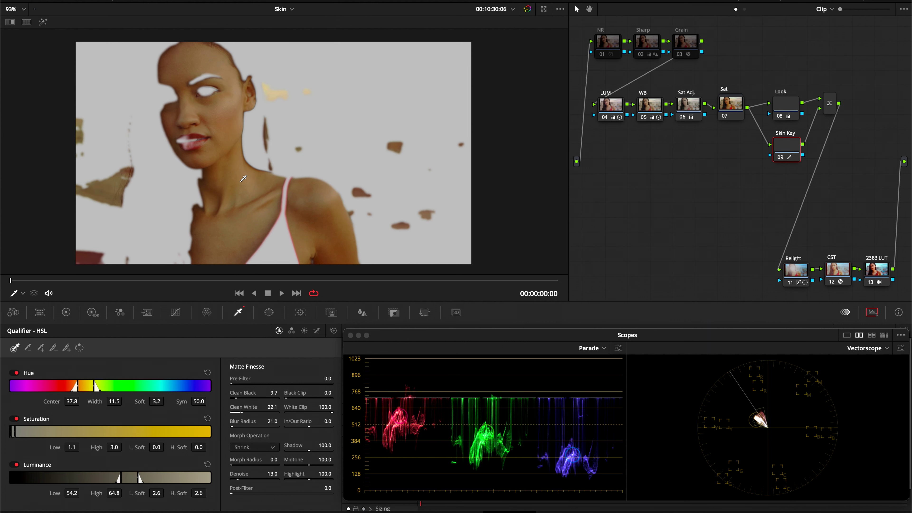
pyautogui.click(269, 312)
# Add a serial Skin Glow node and a parallel Skin Soft node after the layer mix
pyautogui.click(20, 441)
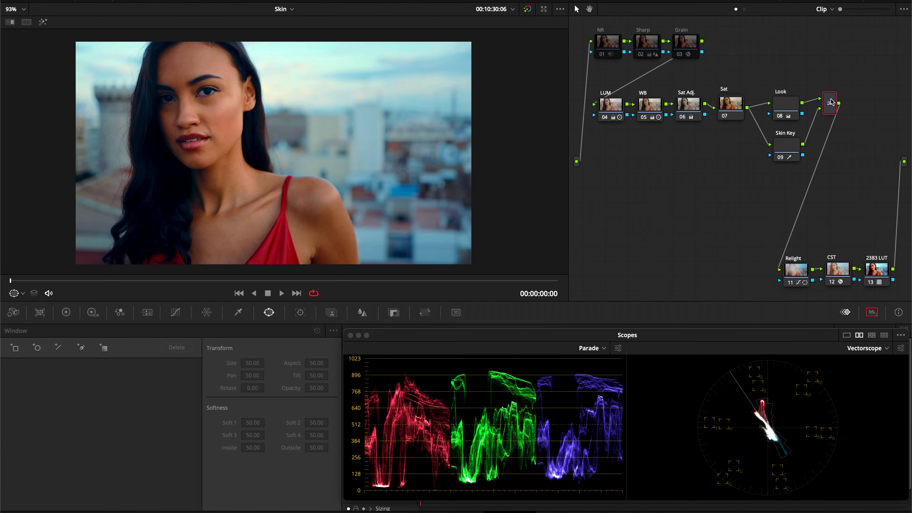
pyautogui.hotkey('alt', 's')
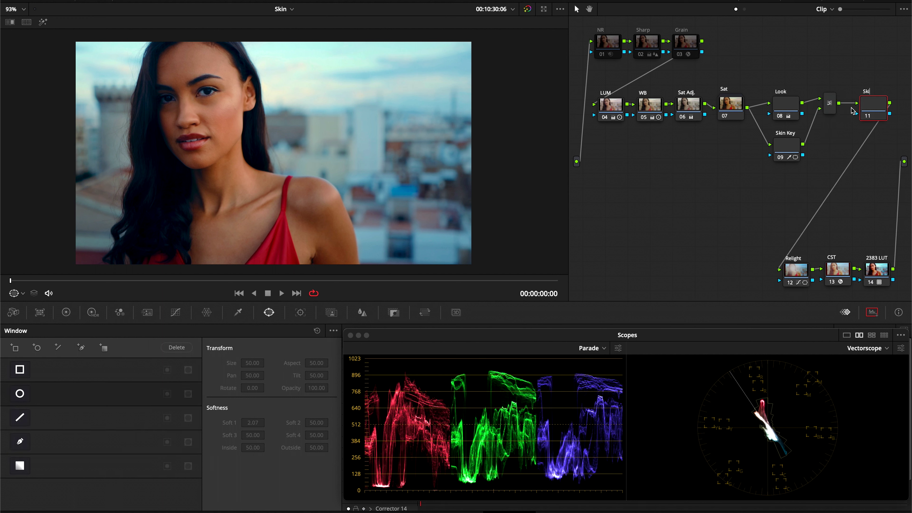
pyautogui.write('ow')
pyautogui.hotkey('alt', 'p')
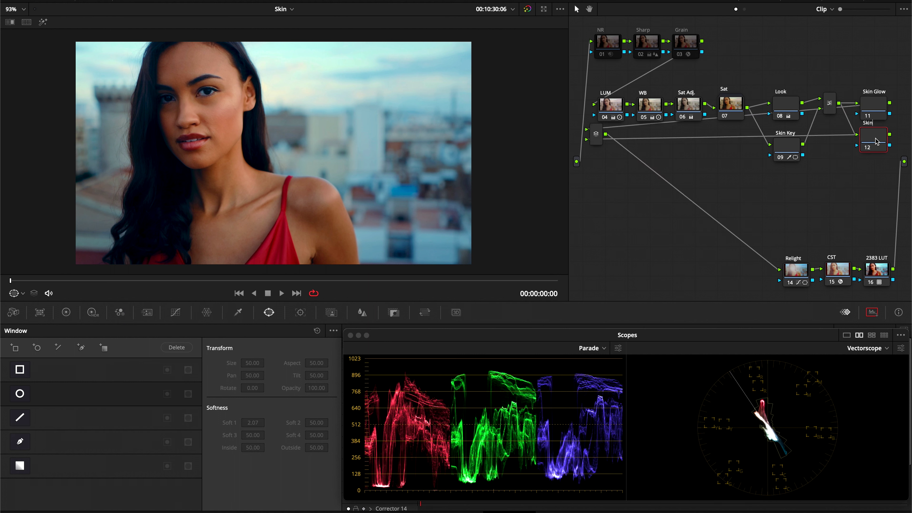
pyautogui.write('Skin Soft')
# Tidy the node layout by moving the parallel mixer and grouped nodes left and down
pyautogui.moveTo(606, 139); pyautogui.dragTo(908, 126)
pyautogui.moveTo(783, 82); pyautogui.dragTo(908, 144)
pyautogui.moveTo(873, 104); pyautogui.dragTo(700, 172)
# Apply the Glow effect to Skin Glow with Shine Threshold 0 and Softlight composite type
pyautogui.click(702, 171)
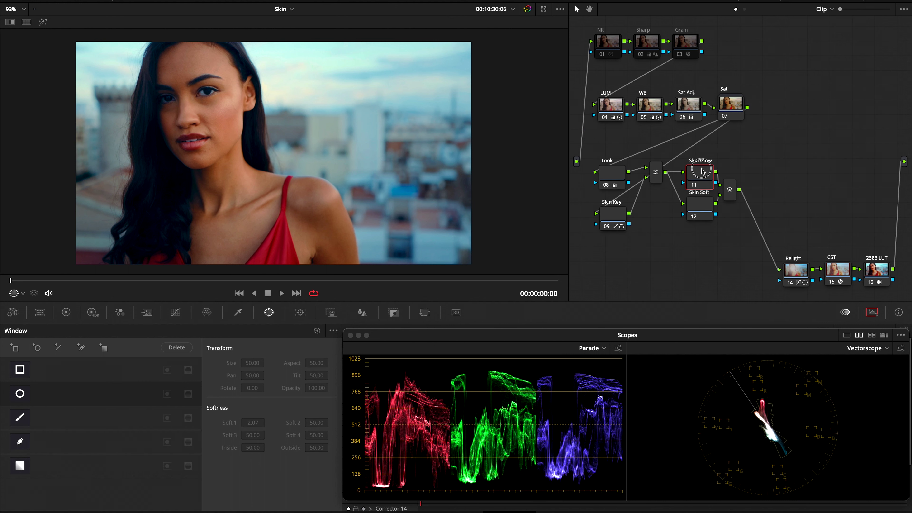
pyautogui.click(850, 2)
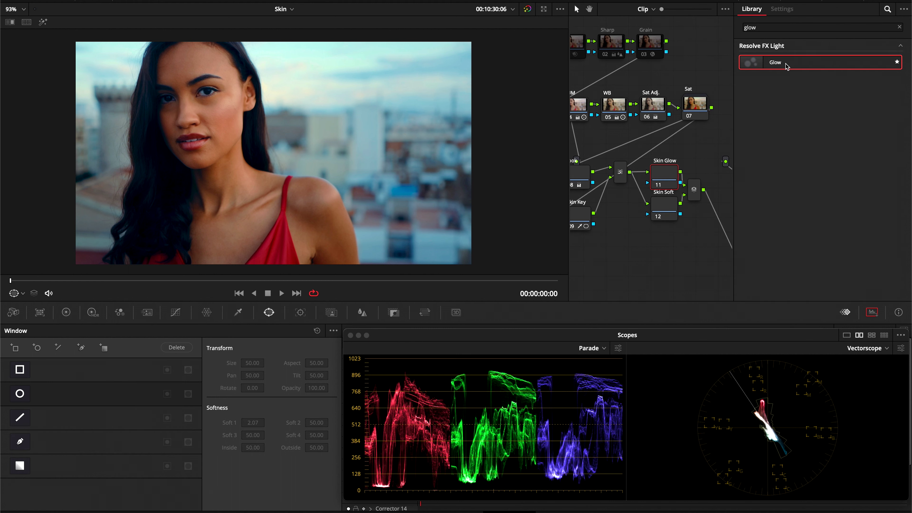
pyautogui.moveTo(786, 64); pyautogui.dragTo(664, 176)
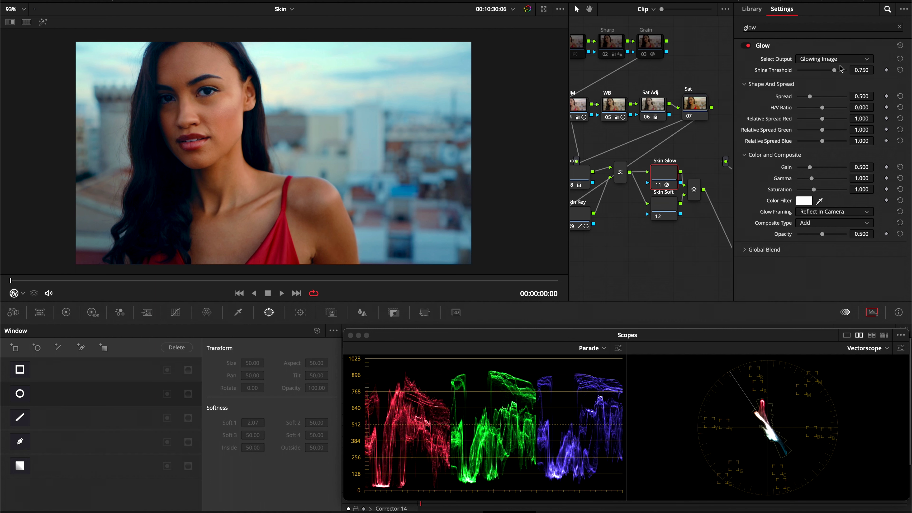
pyautogui.moveTo(834, 70); pyautogui.dragTo(782, 72)
pyautogui.click(808, 222)
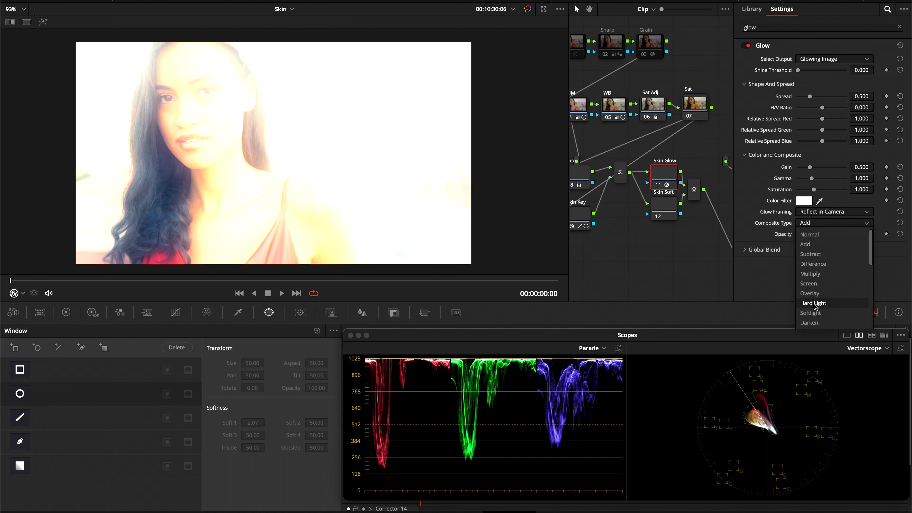
pyautogui.click(816, 317)
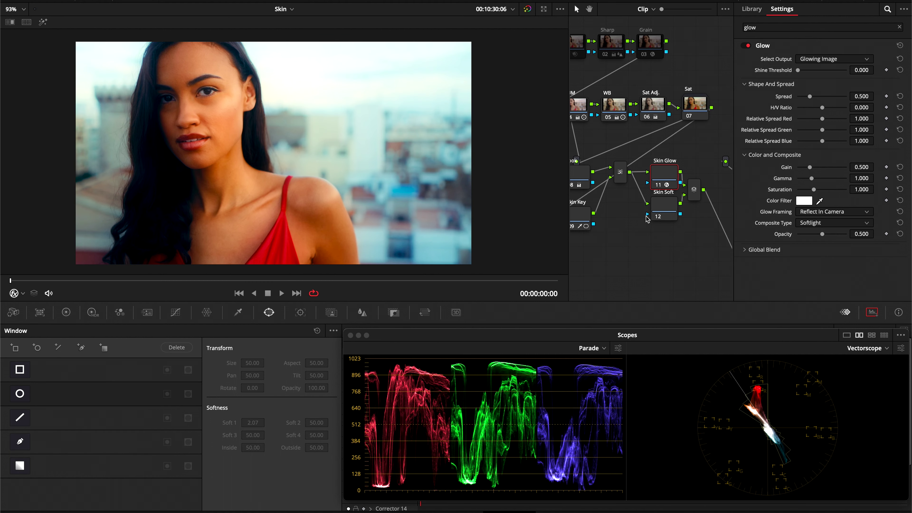
# Toggle the Skin Glow node off and back on to compare the effect
pyautogui.hotkey('ctrl', 'd')
pyautogui.hotkey('ctrl', 'd')
pyautogui.click(845, 3)
pyautogui.hotkey('ctrl', 'd')
pyautogui.hotkey('ctrl', 'd')
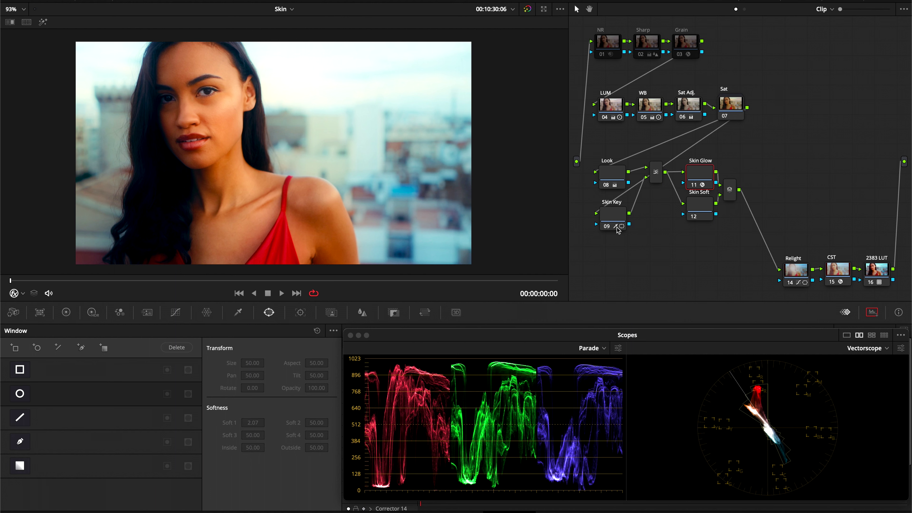
# Connect Skin Key's key output to Skin Glow's key input and select Skin Glow
pyautogui.moveTo(628, 224); pyautogui.dragTo(685, 186)
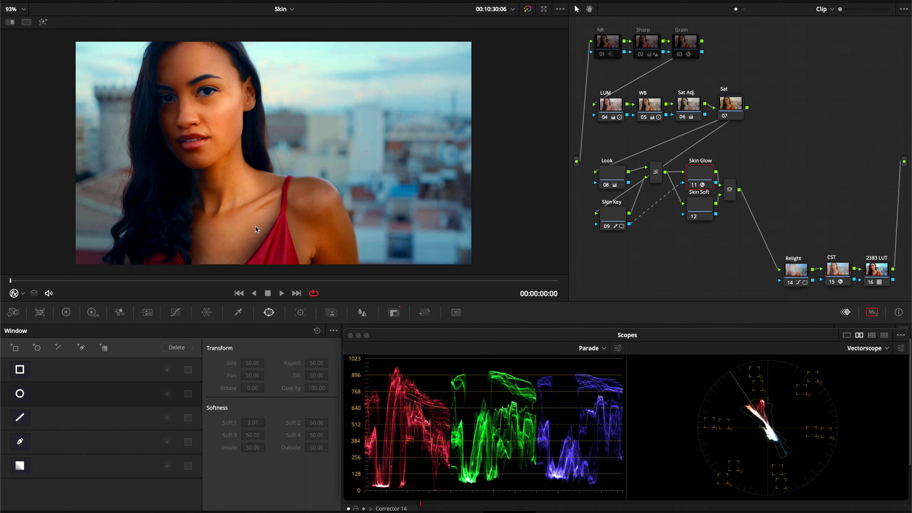
pyautogui.click(702, 175)
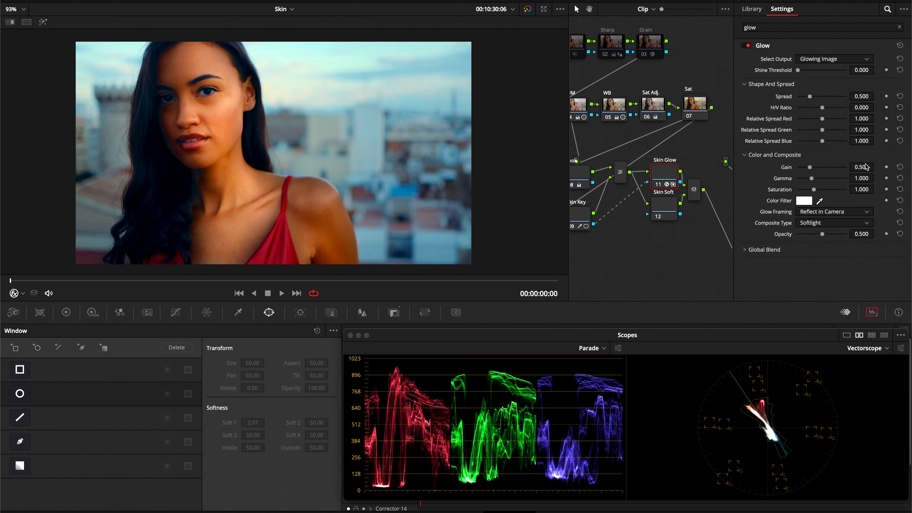
# Adjust the Glow spread back and forth, settling around 0.234
pyautogui.click(745, 249)
pyautogui.moveTo(863, 96); pyautogui.dragTo(466, 121)
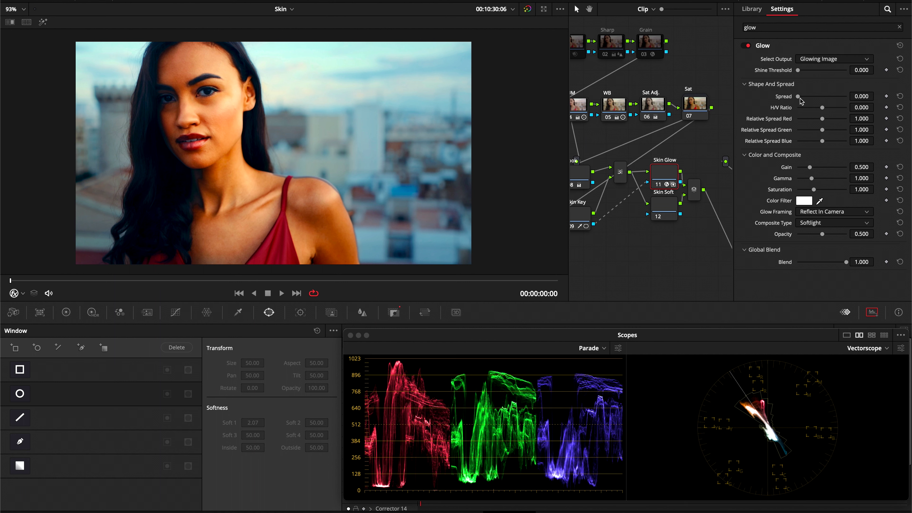
pyautogui.moveTo(800, 98); pyautogui.dragTo(838, 105)
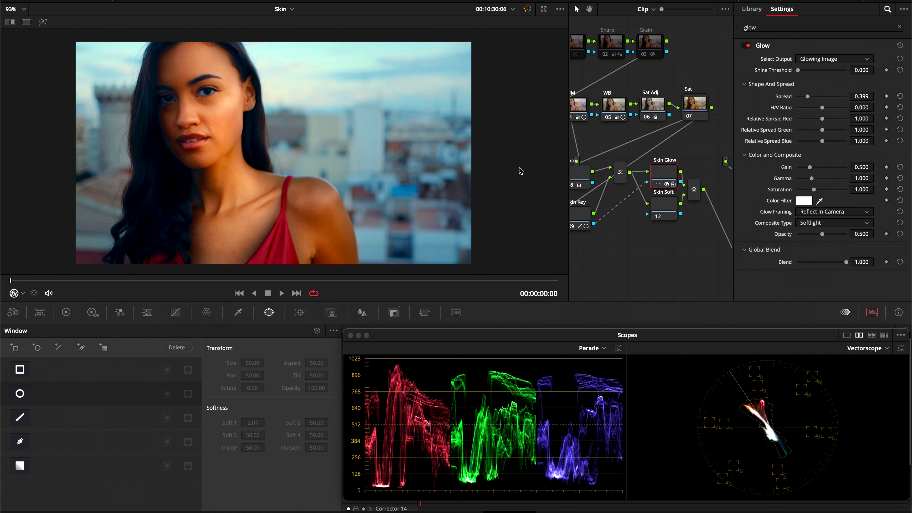
pyautogui.moveTo(862, 96); pyautogui.dragTo(794, 102)
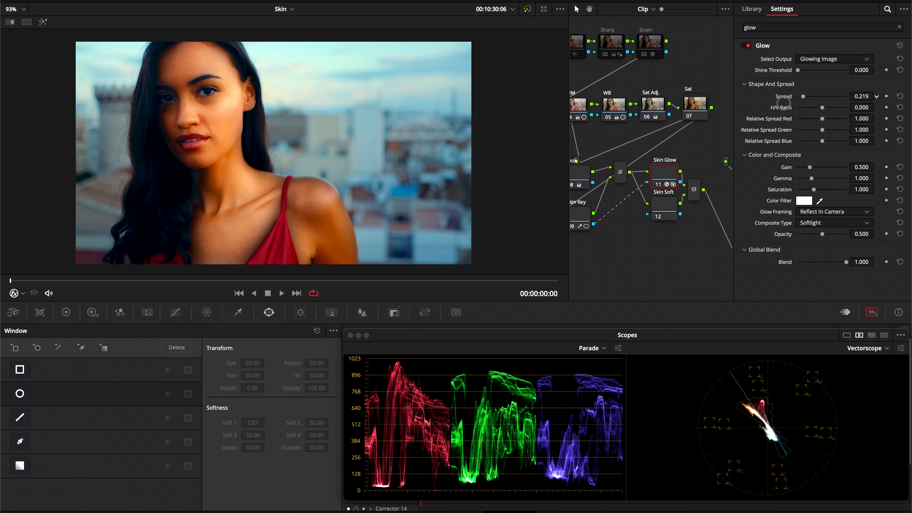
pyautogui.moveTo(783, 104)
pyautogui.mouseDown()
pyautogui.moveTo(797, 106)
pyautogui.moveTo(765, 109)
pyautogui.moveTo(803, 112)
pyautogui.moveTo(764, 116)
pyautogui.moveTo(792, 115)
pyautogui.mouseUp()
# Set the glow saturation to 0.000 while restoring Global Blend to full 1.000
pyautogui.moveTo(845, 262); pyautogui.dragTo(752, 276)
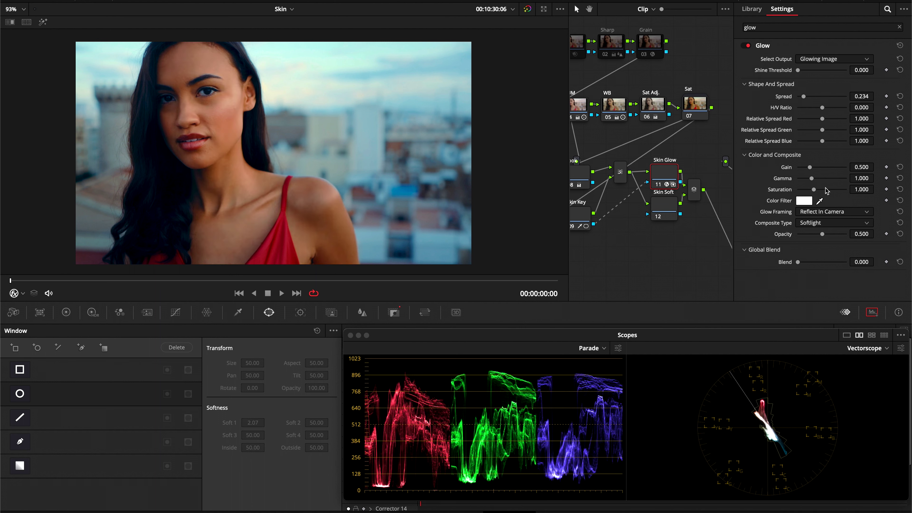
pyautogui.moveTo(816, 192); pyautogui.dragTo(818, 191)
pyautogui.click(900, 263)
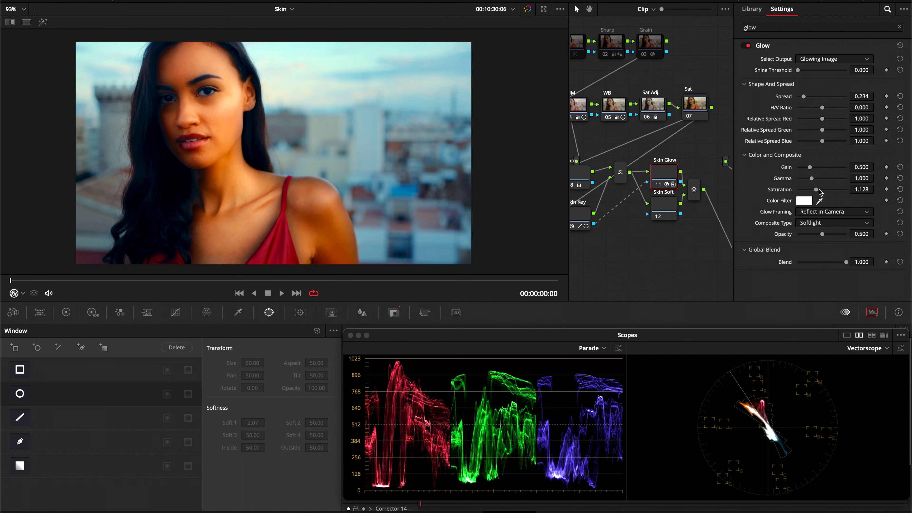
pyautogui.moveTo(820, 191); pyautogui.dragTo(733, 189)
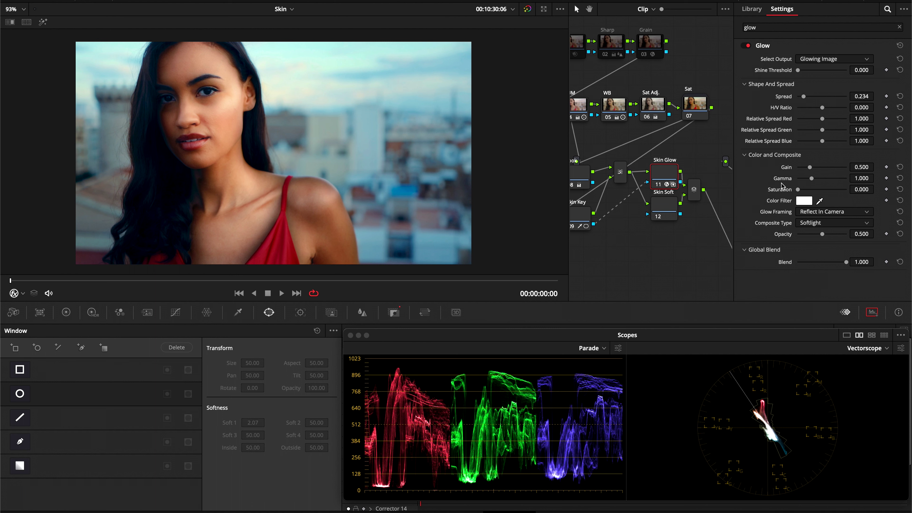
pyautogui.click(897, 190)
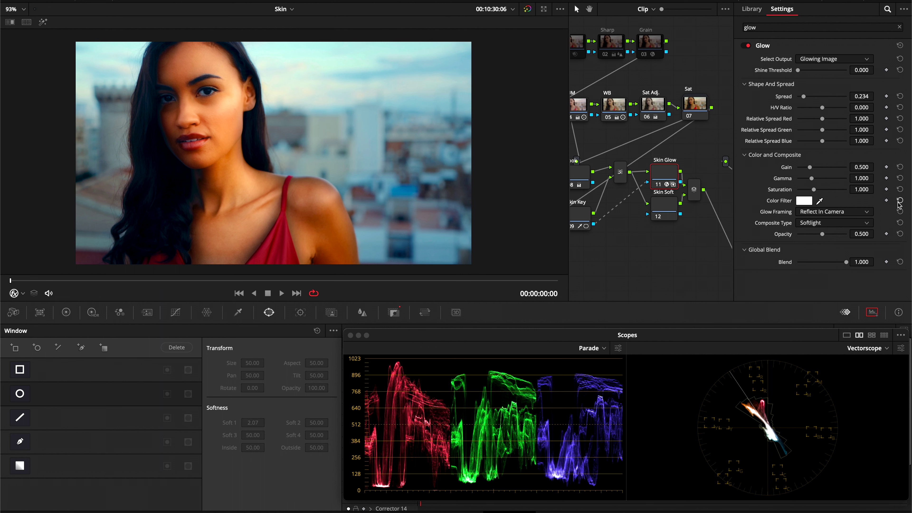
pyautogui.moveTo(820, 193); pyautogui.dragTo(723, 194)
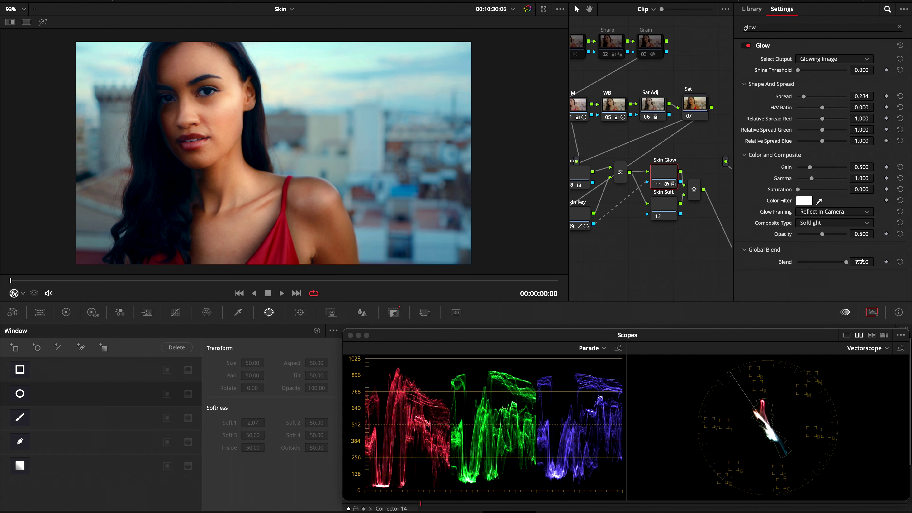
# Drop the Glow Global Blend to 0, then raise it back to about 0.346
pyautogui.moveTo(846, 262); pyautogui.dragTo(710, 270)
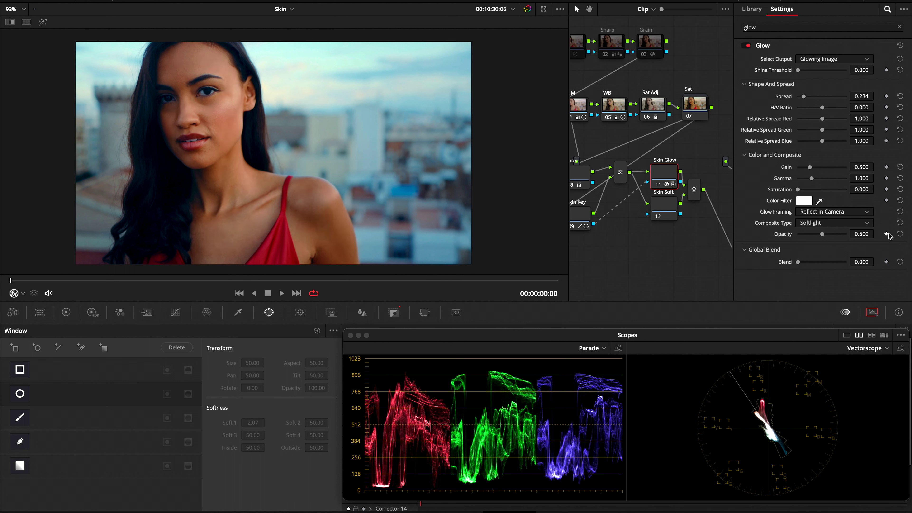
pyautogui.moveTo(859, 262)
pyautogui.mouseDown()
pyautogui.moveTo(893, 259)
pyautogui.moveTo(455, 260)
pyautogui.moveTo(612, 237)
pyautogui.moveTo(549, 245)
pyautogui.moveTo(565, 245)
pyautogui.mouseUp()
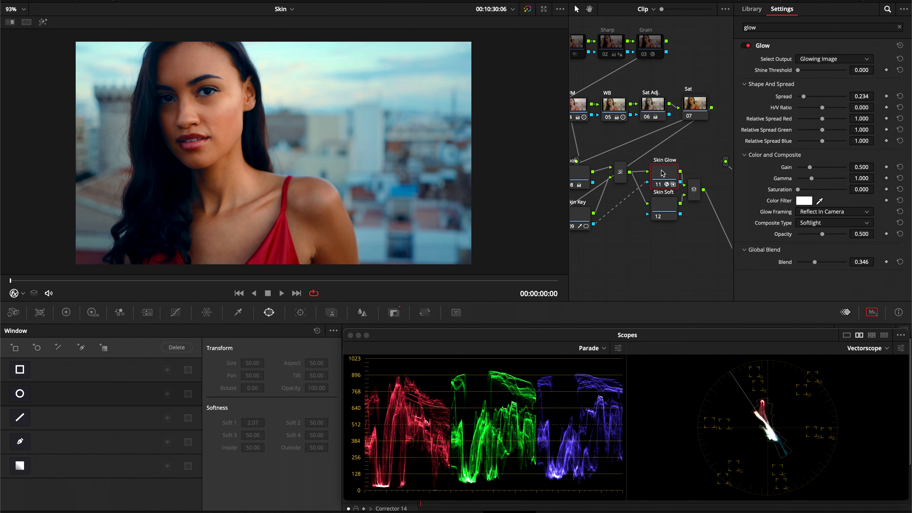
# Toggle Skin Glow off and on to compare, then nudge its Global Blend to 0.349
pyautogui.scroll(-3, 330, 149)
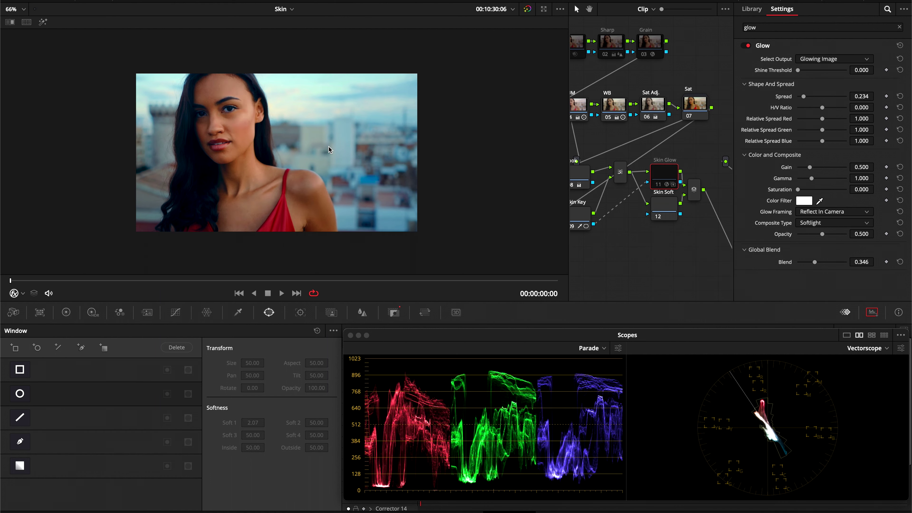
pyautogui.scroll(-3, 329, 147)
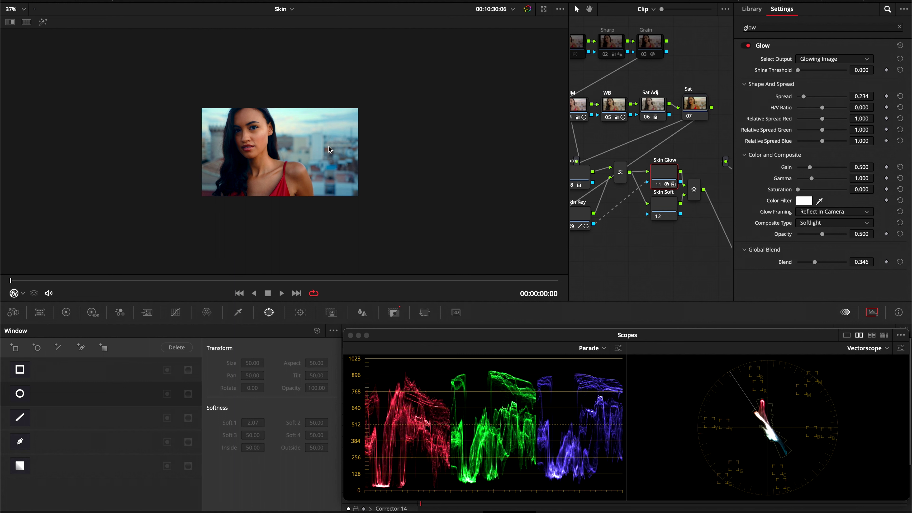
pyautogui.scroll(3, 328, 146)
pyautogui.scroll(1, 329, 147)
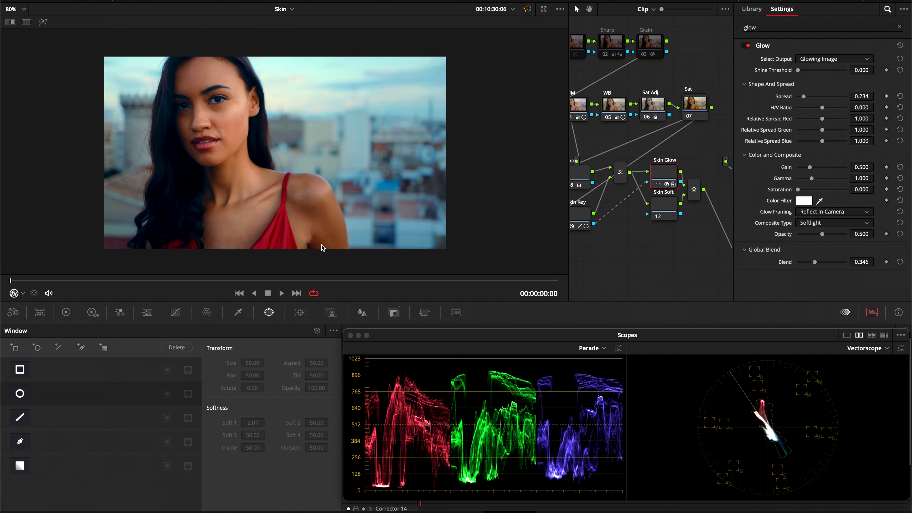
pyautogui.press('super+d')
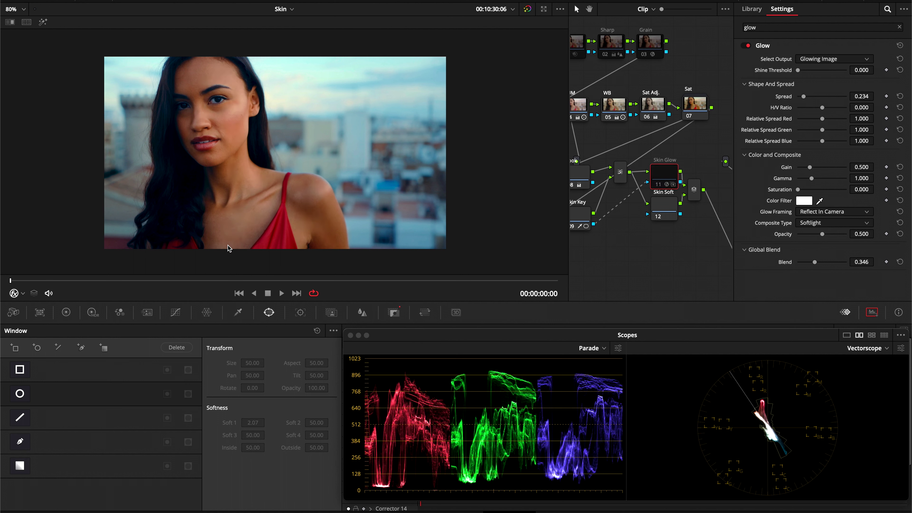
pyautogui.press('super+d')
pyautogui.press('super+d')
pyautogui.press('super+d')
pyautogui.press('super+d')
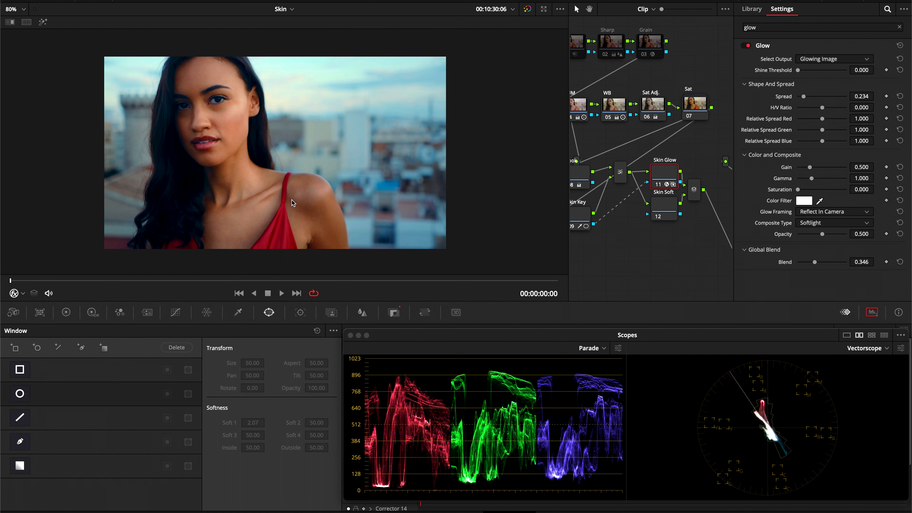
pyautogui.press('super+d')
pyautogui.moveTo(860, 263)
pyautogui.mouseDown()
pyautogui.moveTo(882, 253)
pyautogui.moveTo(861, 263)
pyautogui.mouseUp()
# Select the Skin Soft node and pull Mid/Detail down in the Primaries Color Wheels
pyautogui.scroll(3, 269, 130)
pyautogui.scroll(8, 265, 188)
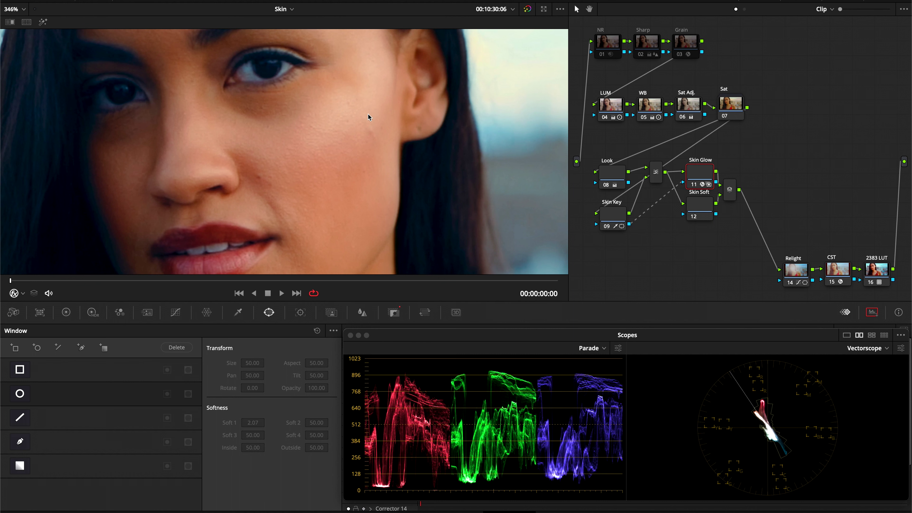
pyautogui.click(702, 206)
pyautogui.click(66, 312)
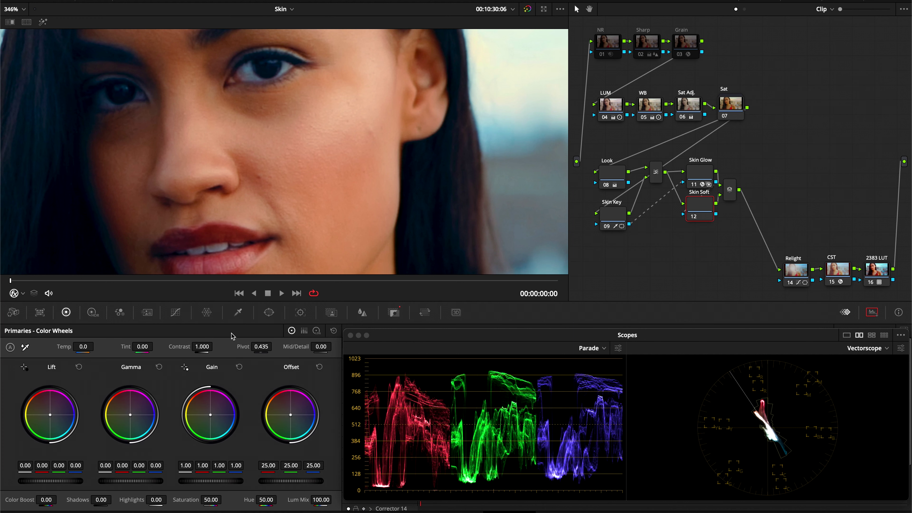
pyautogui.click(318, 347)
pyautogui.moveTo(318, 346); pyautogui.dragTo(252, 346)
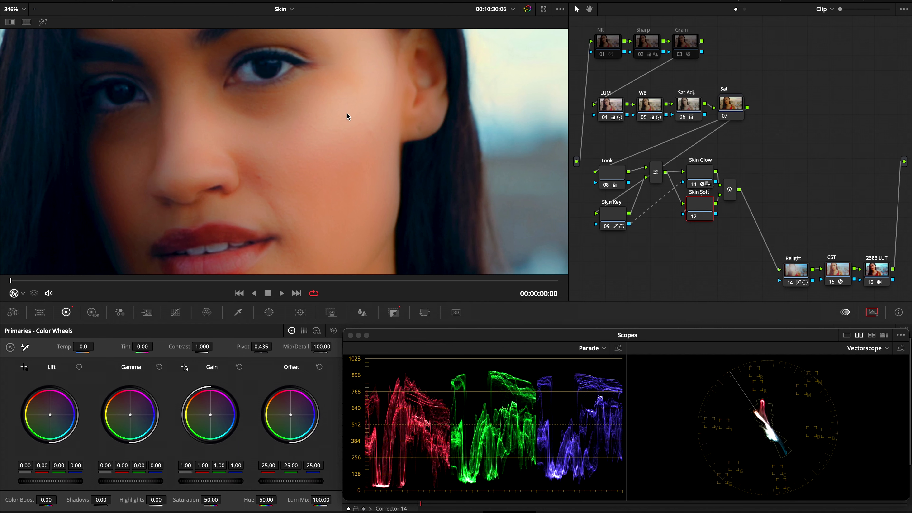
# Reset Mid/Detail to 0, then lower it to about -18.00 for softer skin
pyautogui.scroll(-5, 259, 167)
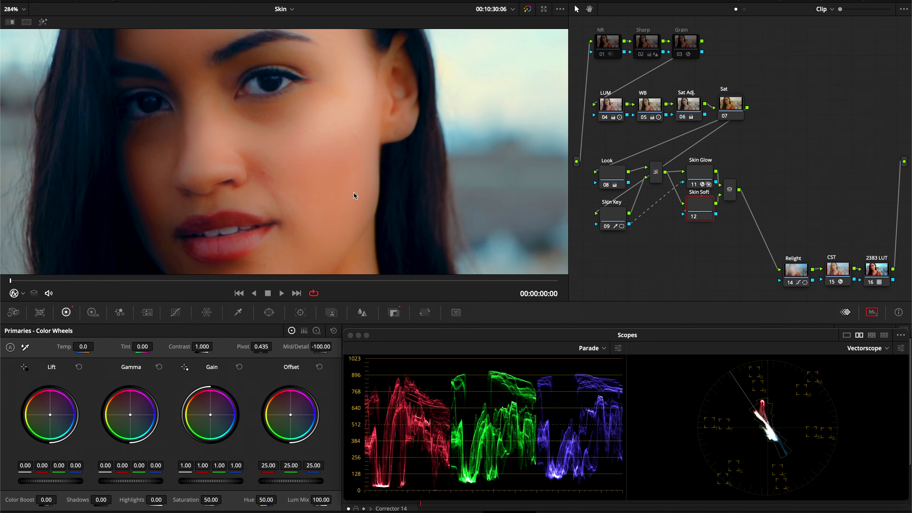
pyautogui.scroll(4, 312, 236)
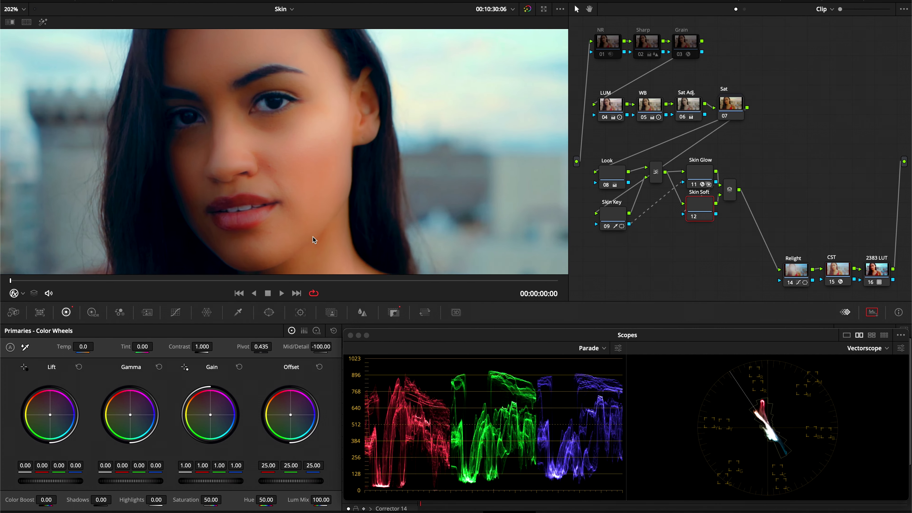
pyautogui.scroll(2, 328, 216)
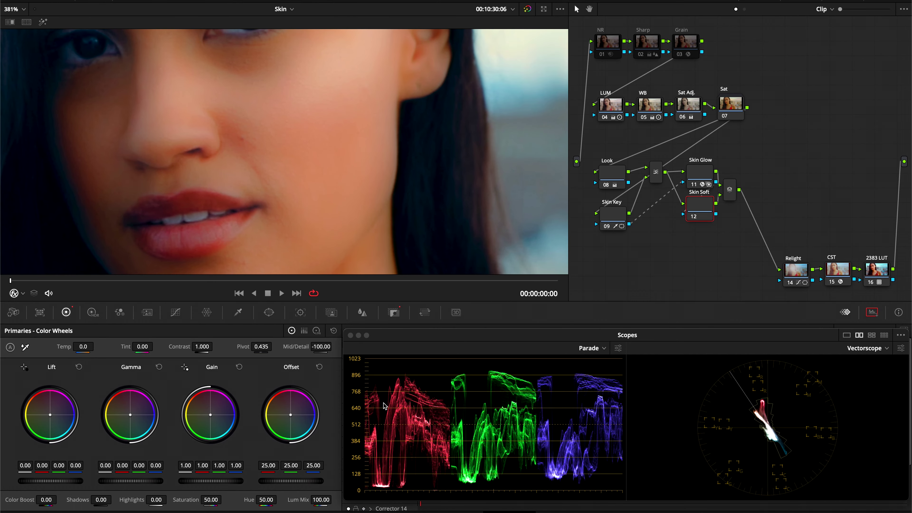
pyautogui.doubleClick(294, 346)
pyautogui.moveTo(303, 348); pyautogui.dragTo(303, 348)
pyautogui.scroll(3, 350, 153)
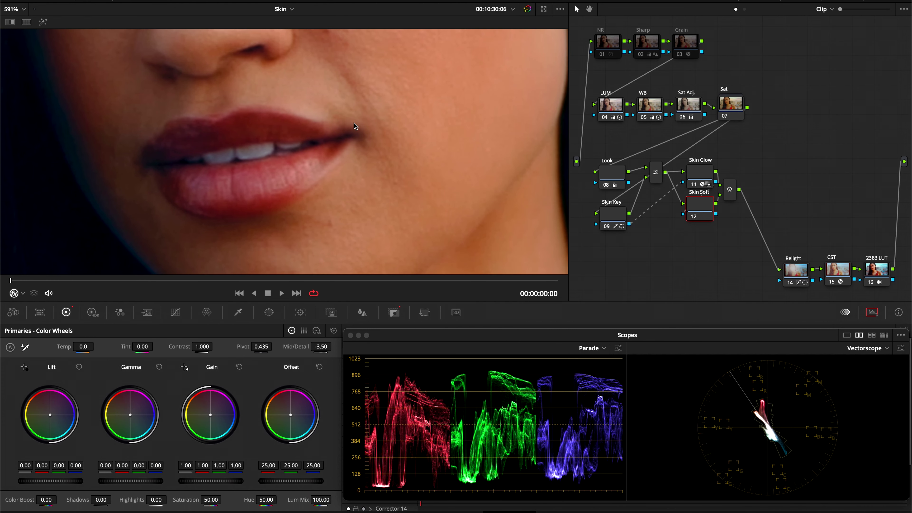
pyautogui.click(298, 350)
pyautogui.moveTo(298, 349); pyautogui.dragTo(307, 347)
pyautogui.scroll(-10, 474, 161)
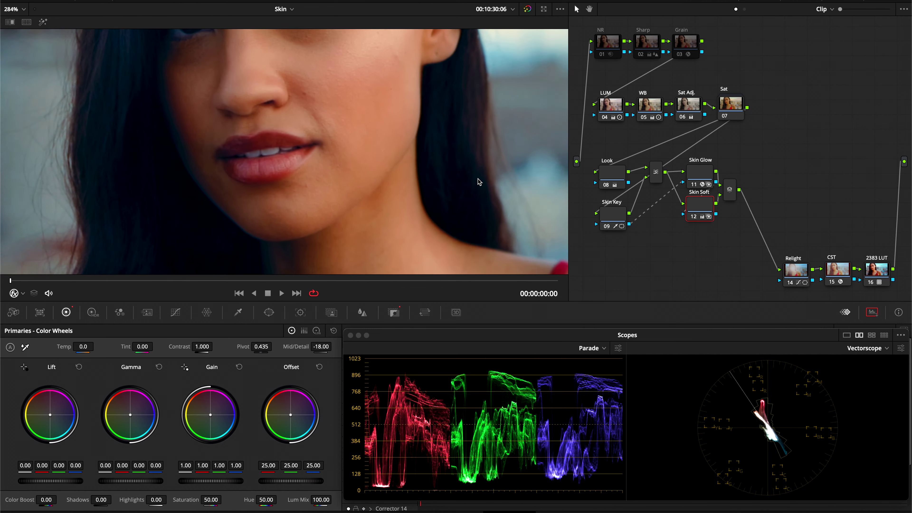
# Select Skin Glow, lower its Global Blend slightly to about 0.3, and close the glow settings
pyautogui.scroll(-5, 476, 184)
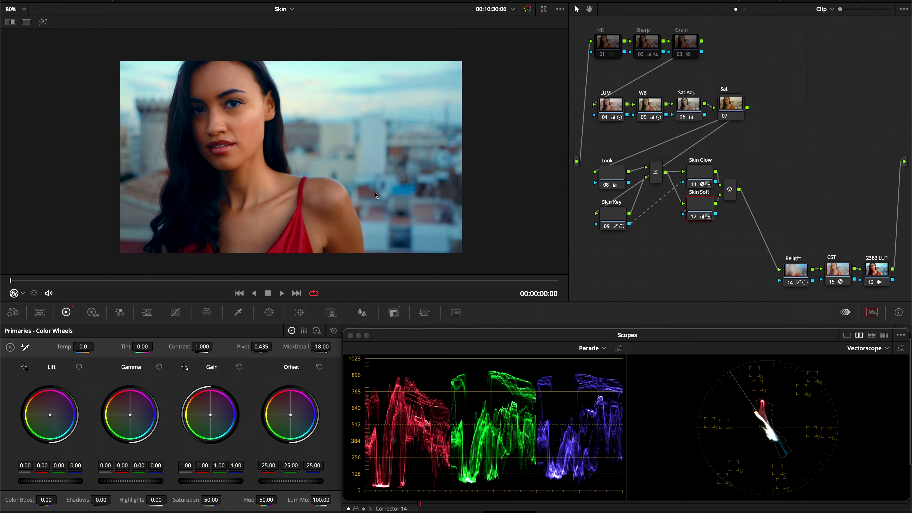
pyautogui.scroll(2, 373, 187)
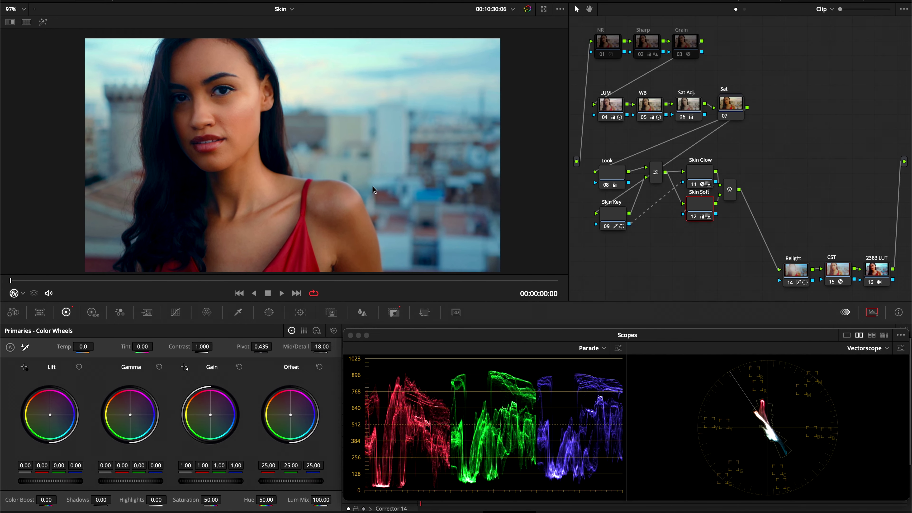
pyautogui.click(700, 174)
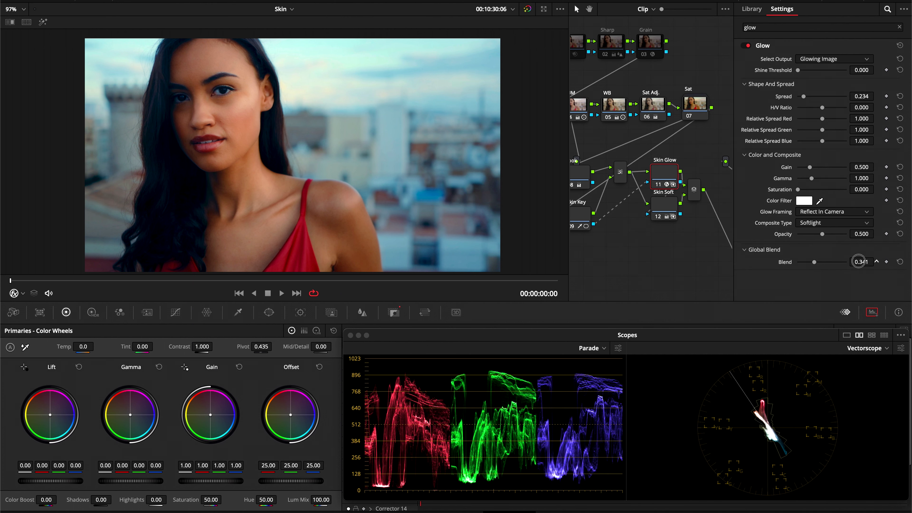
pyautogui.moveTo(860, 261)
pyautogui.mouseDown()
pyautogui.moveTo(838, 261)
pyautogui.moveTo(861, 262)
pyautogui.mouseUp()
pyautogui.click(852, 1)
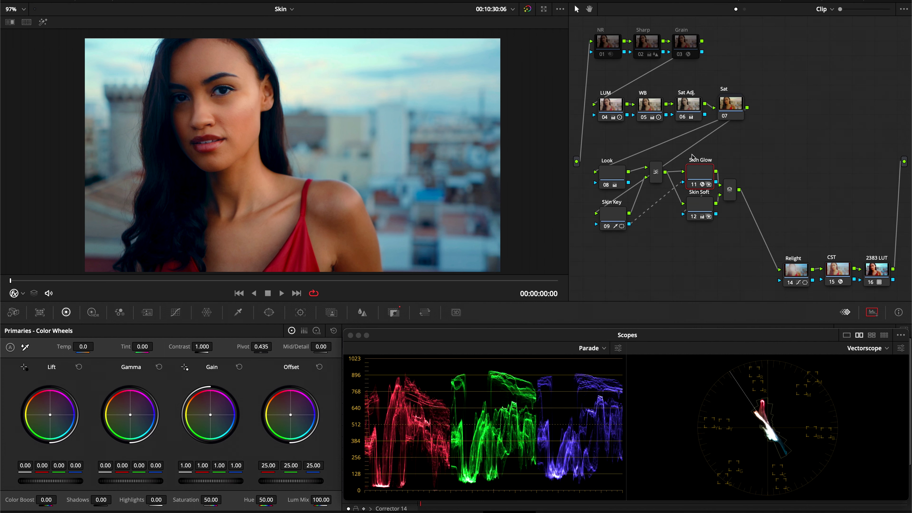
pyautogui.keyDown('shift'); pyautogui.click(703, 211); pyautogui.keyUp('shift')
pyautogui.hotkey('ctrl', 'd')
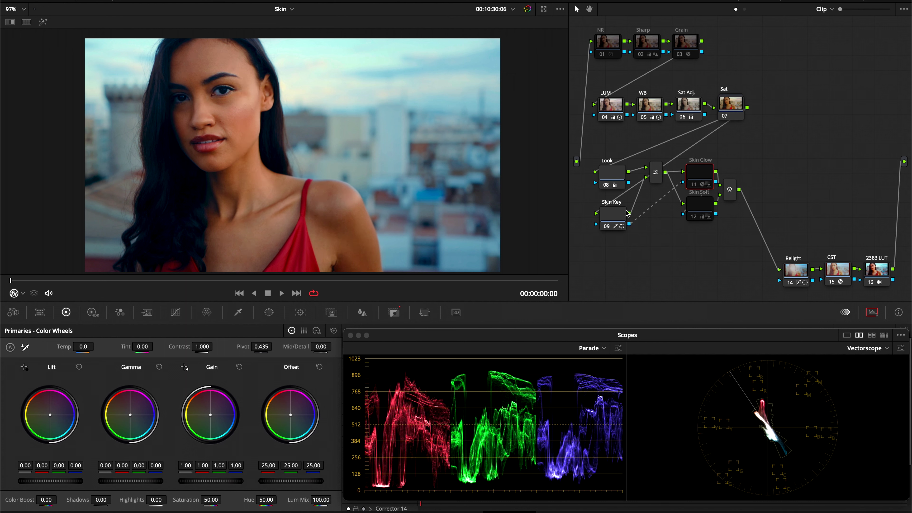
pyautogui.click(615, 216)
pyautogui.scroll(-1, 331, 137)
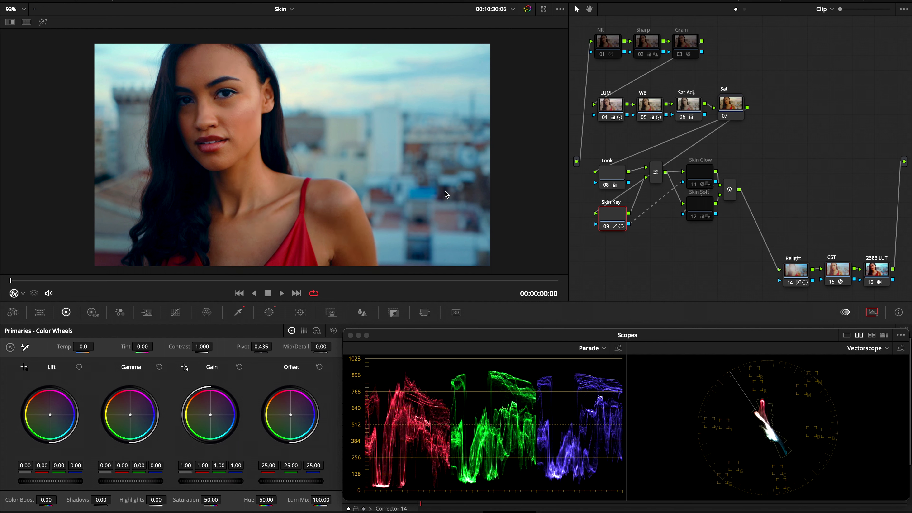
pyautogui.click(707, 171)
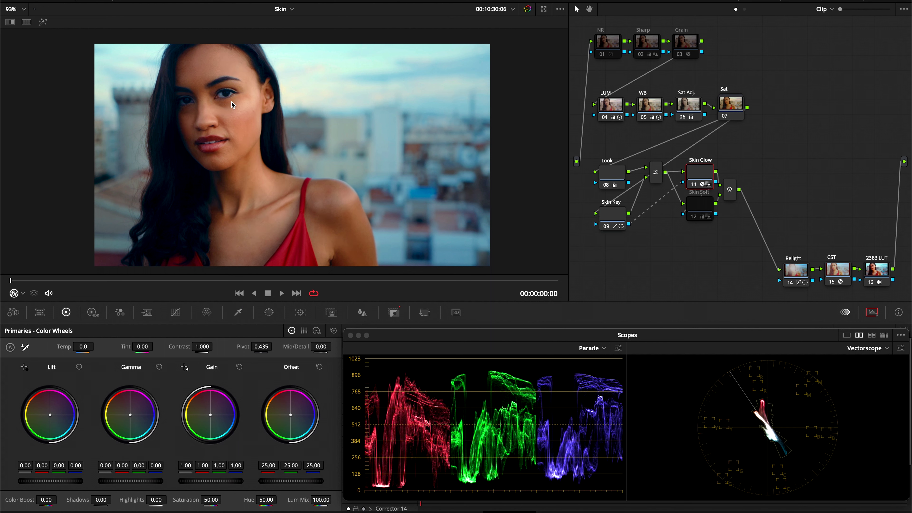
pyautogui.click(693, 203)
pyautogui.hotkey('ctrl', 'd')
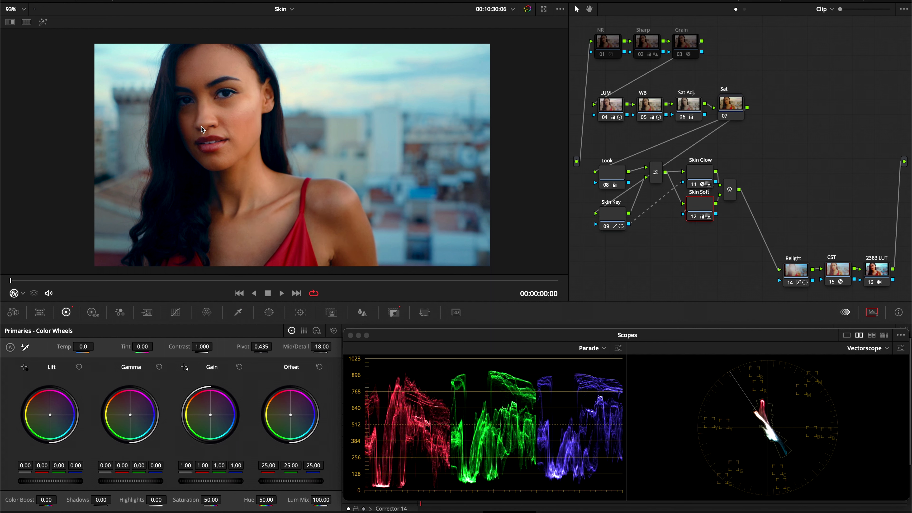